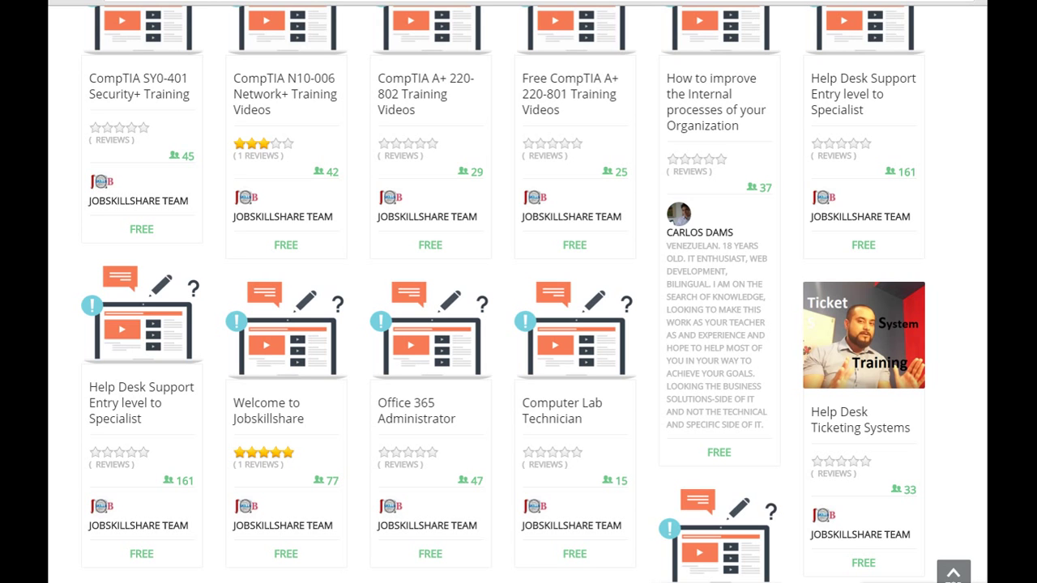
Step: Open the Help Desk Ticketing Systems course on JobSkillShare and scroll down to its curriculum
scroll(972, 301, down, 3)
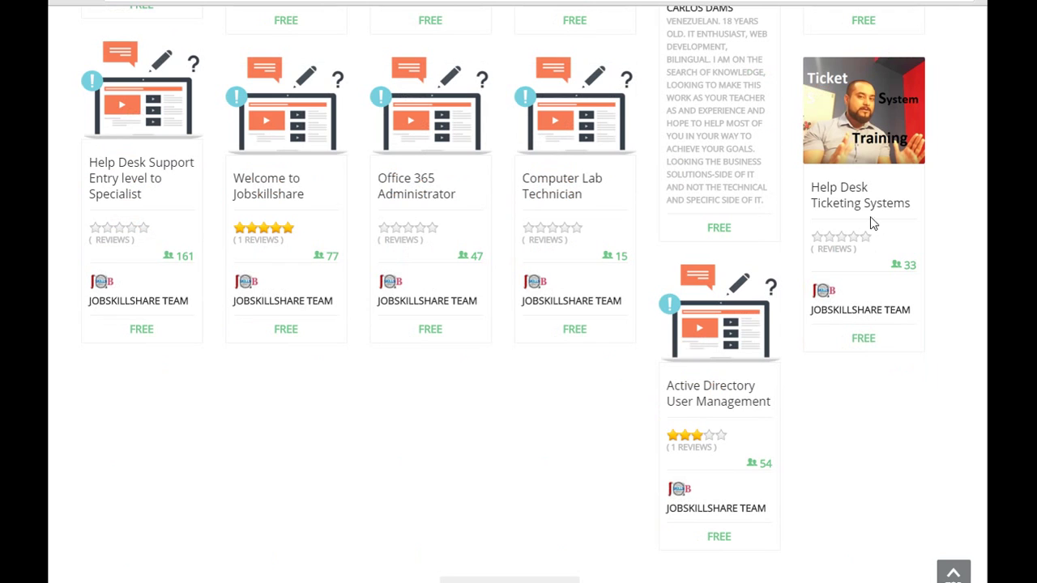
click(807, 289)
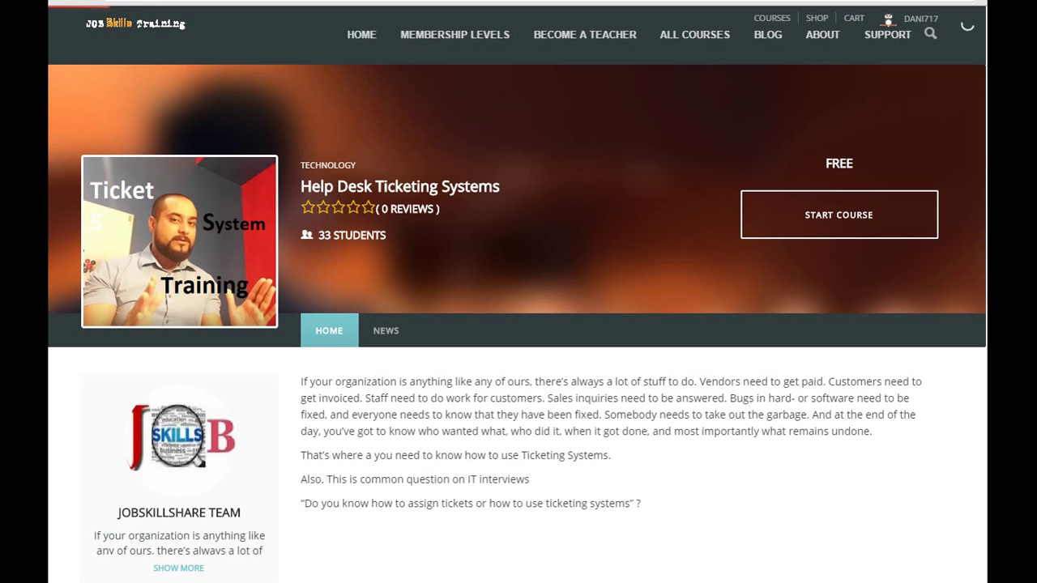
scroll(613, 234, down, 2)
scroll(358, 465, down, 4)
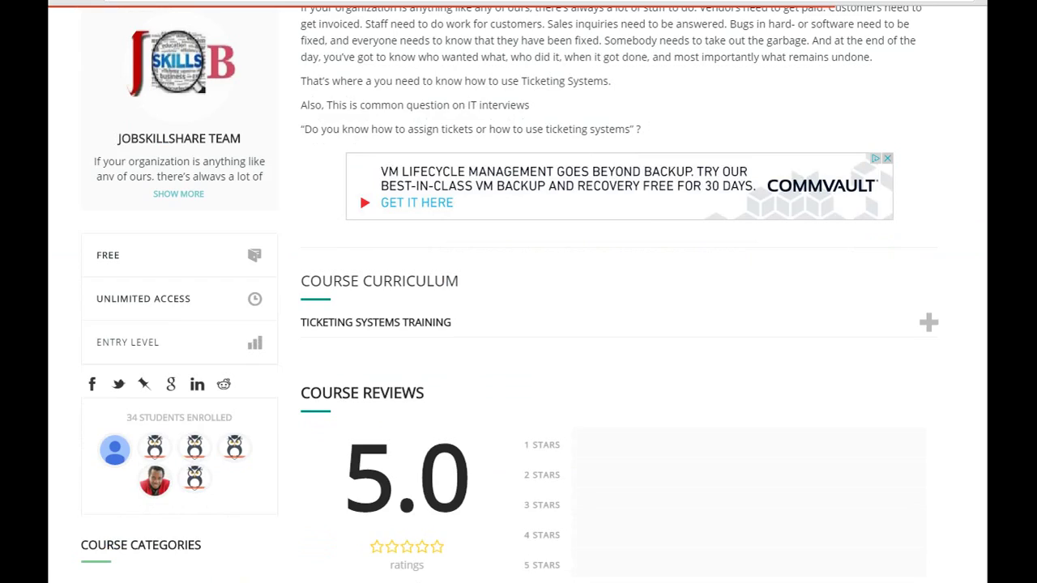
Step: Expand Ticketing Systems Training to list its six lessons
click(453, 279)
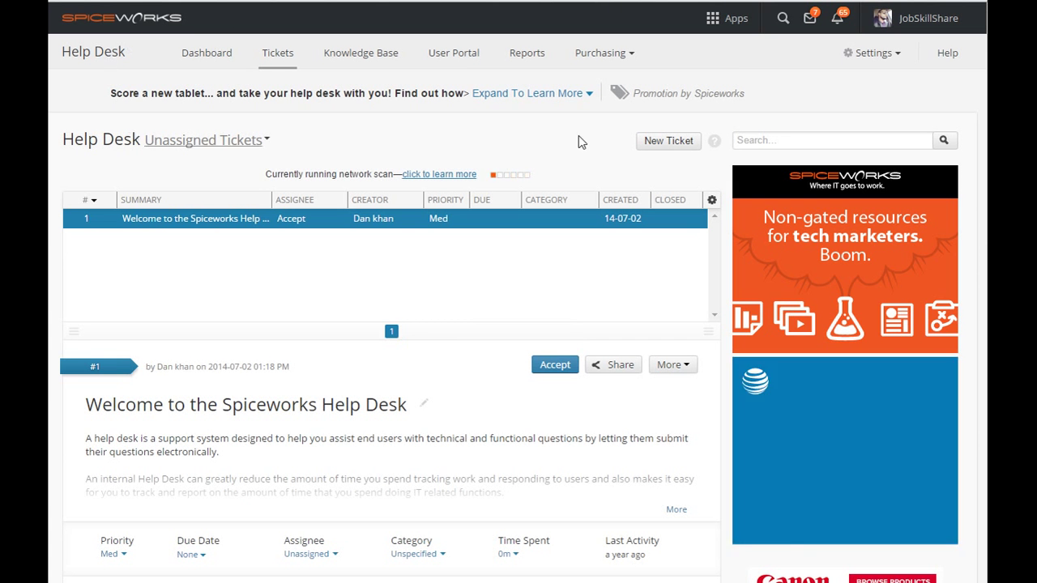
scroll(517, 292, down, 1)
scroll(289, 55, down, 1)
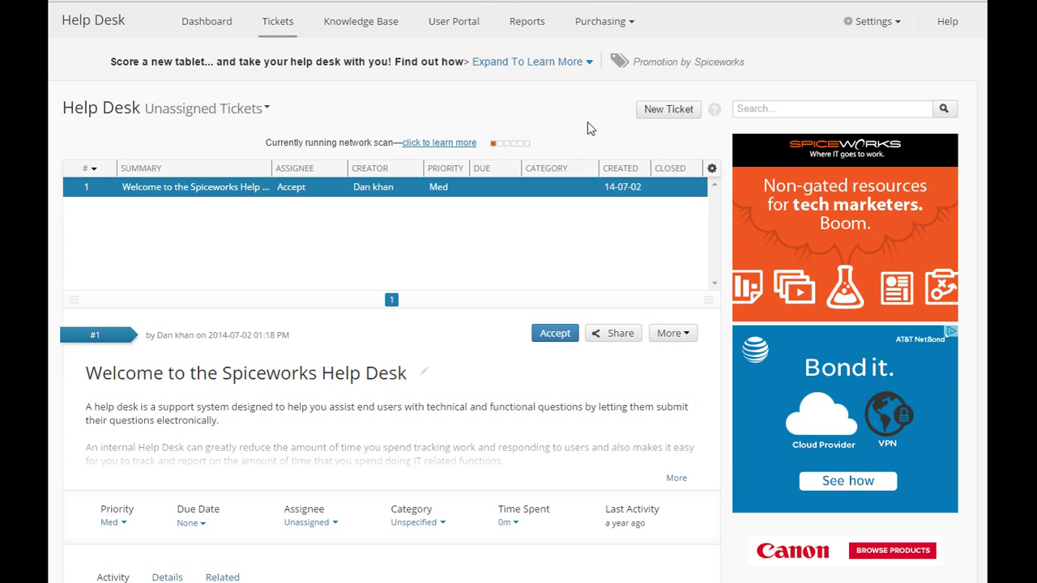
Step: Create a new ticket with summary 'keyboard problem' and description 'I need new keyboard'
click(656, 111)
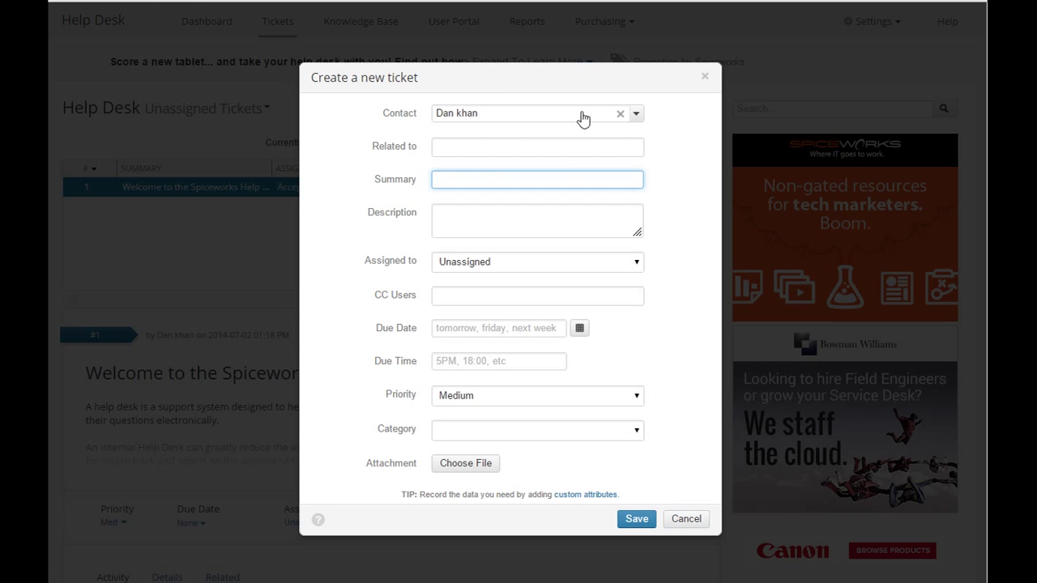
click(452, 145)
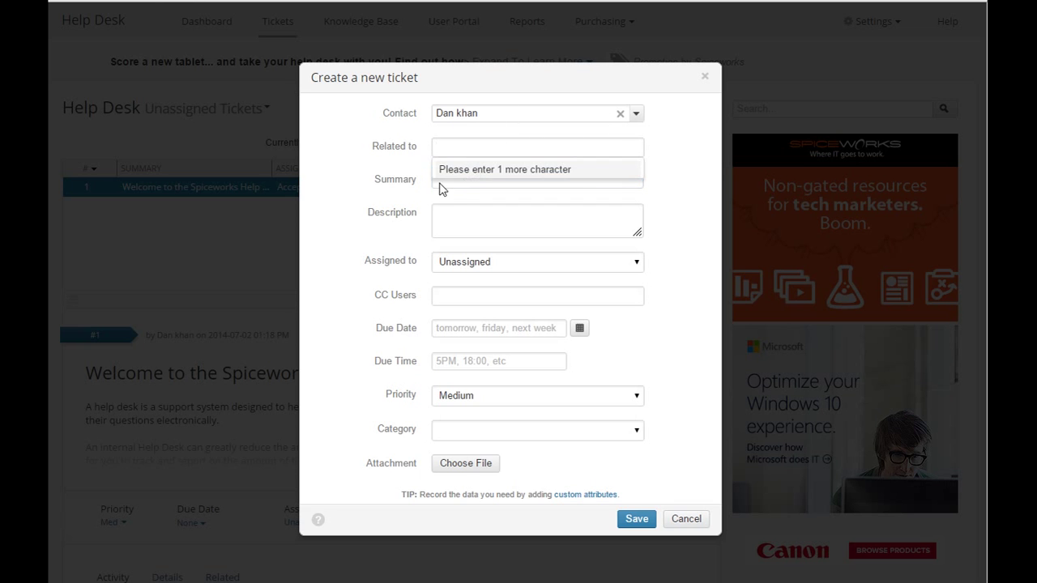
click(438, 182)
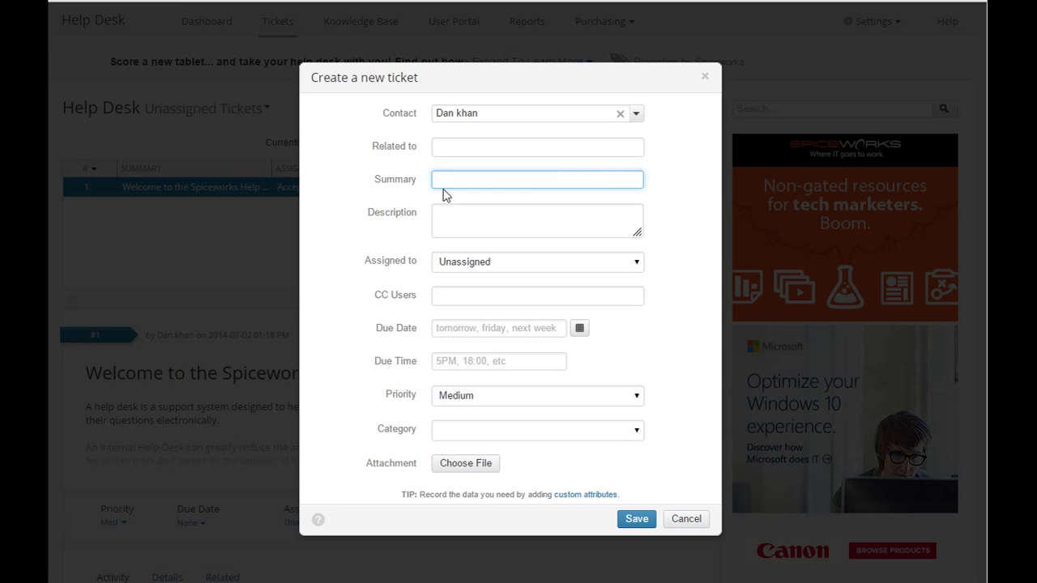
text(keyboard problem)
click(482, 222)
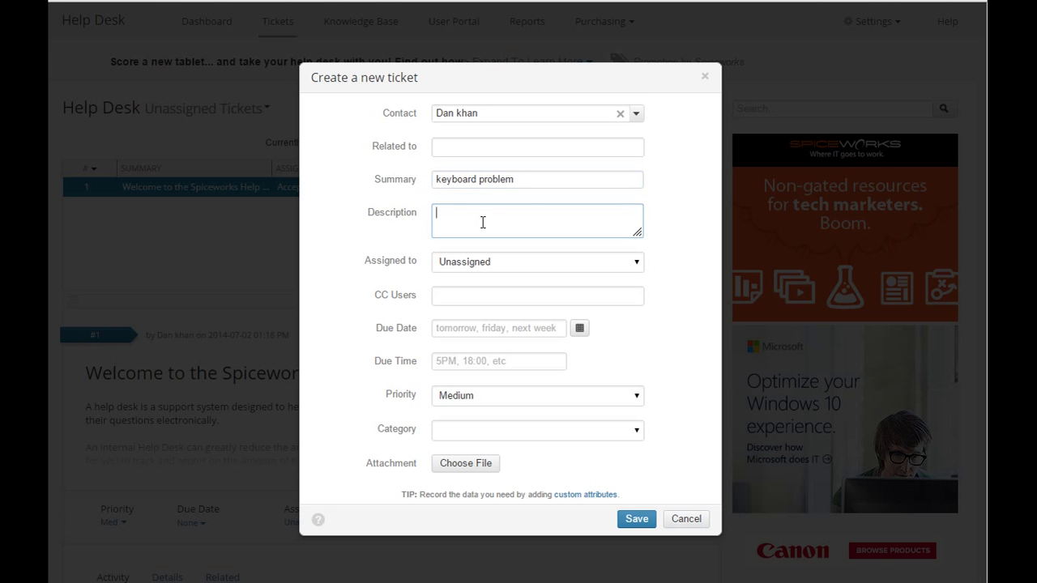
text(I need new keyboard)
Step: Bring up the Assigned to choices for the new ticket
click(481, 266)
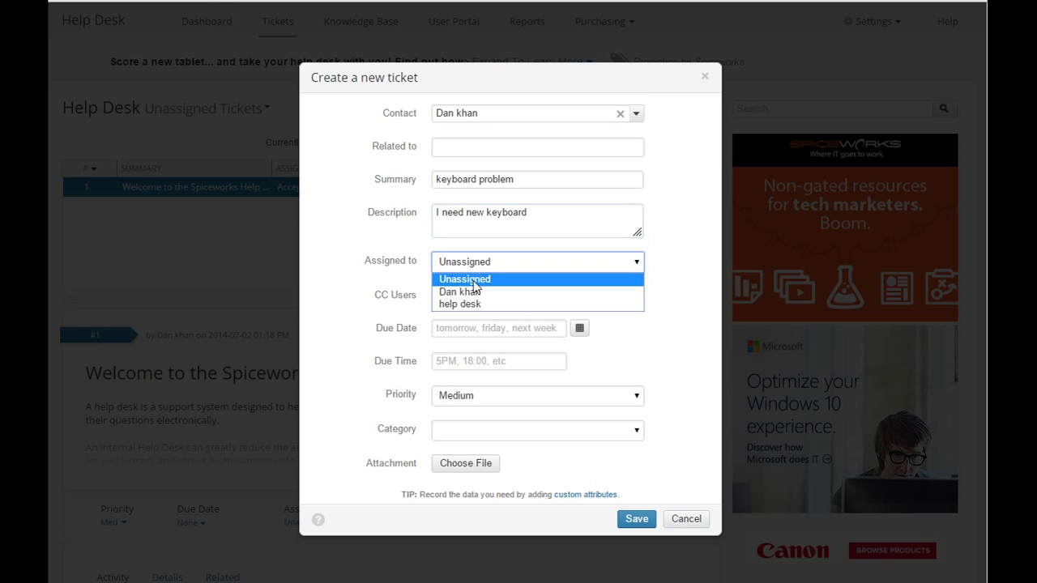
click(403, 276)
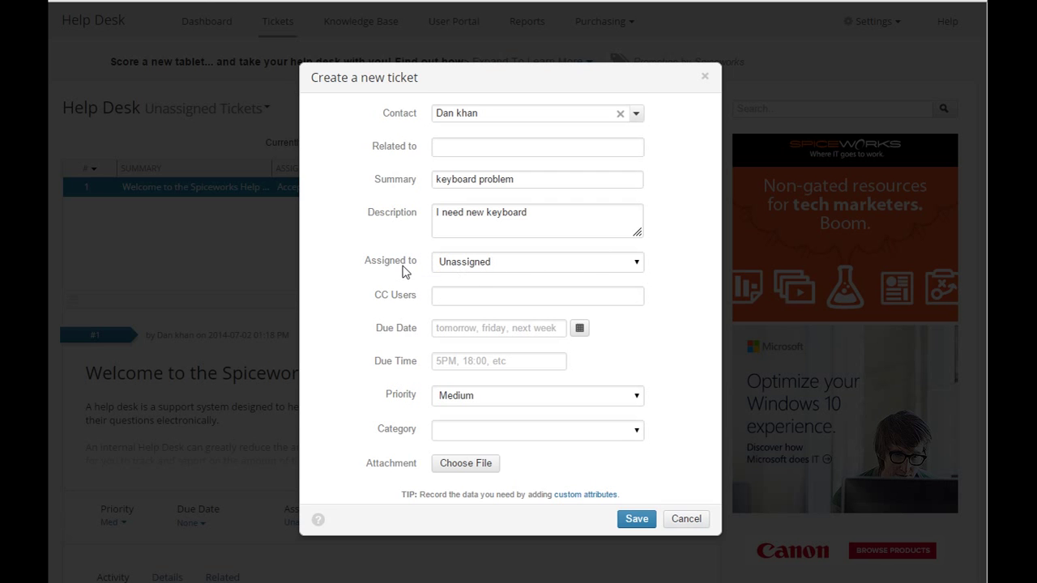
click(476, 268)
Step: Assign the keyboard ticket to help desk, leaving CC Users empty
click(454, 304)
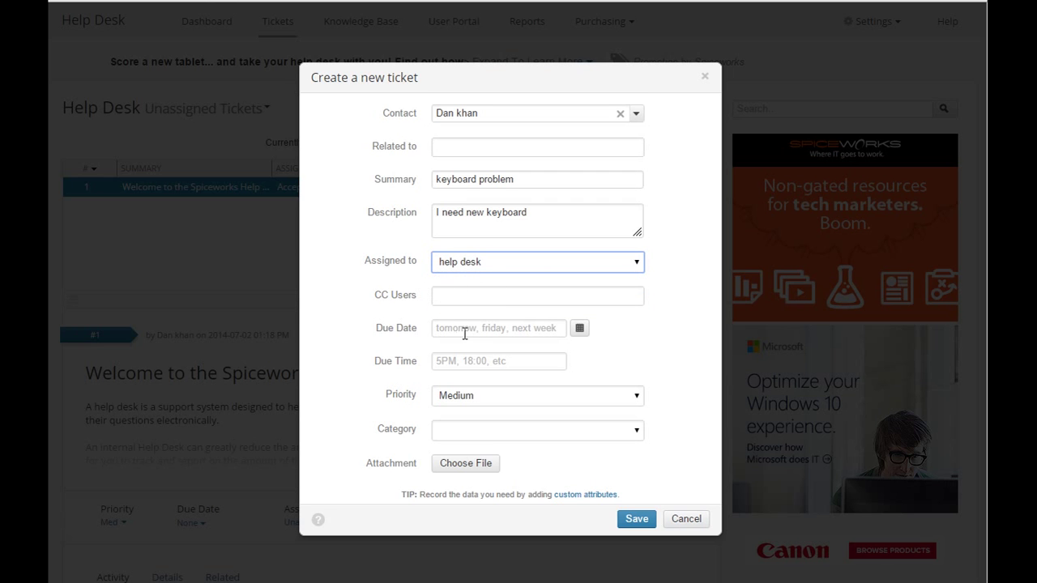
click(455, 299)
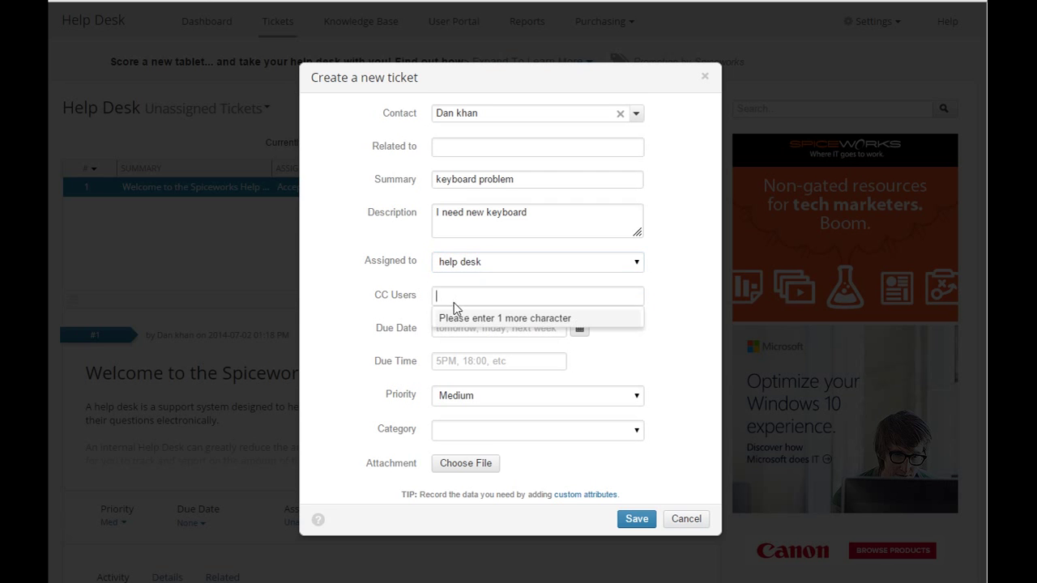
click(409, 319)
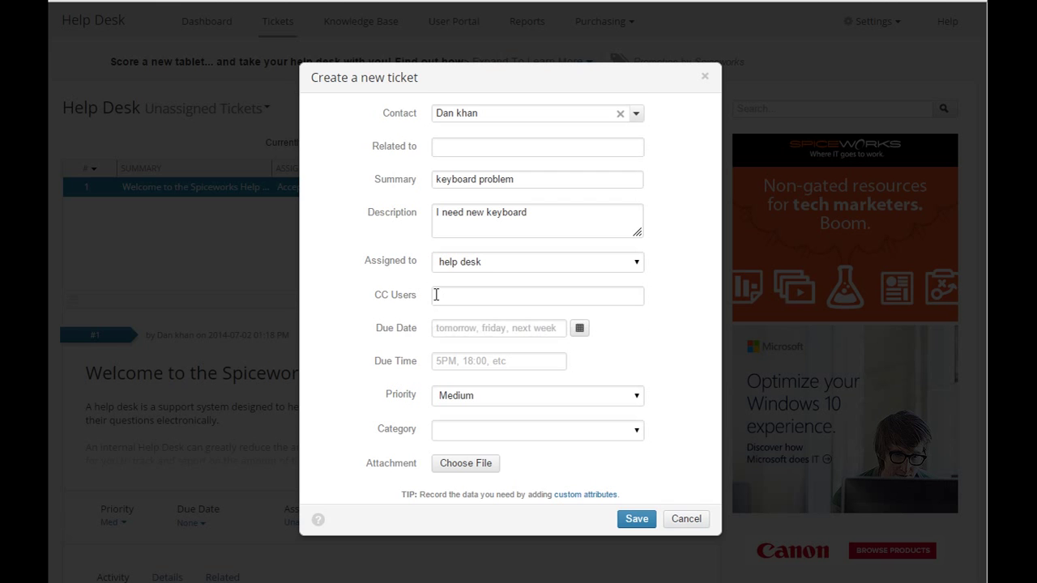
Step: Set the ticket's priority to High and save it
click(445, 399)
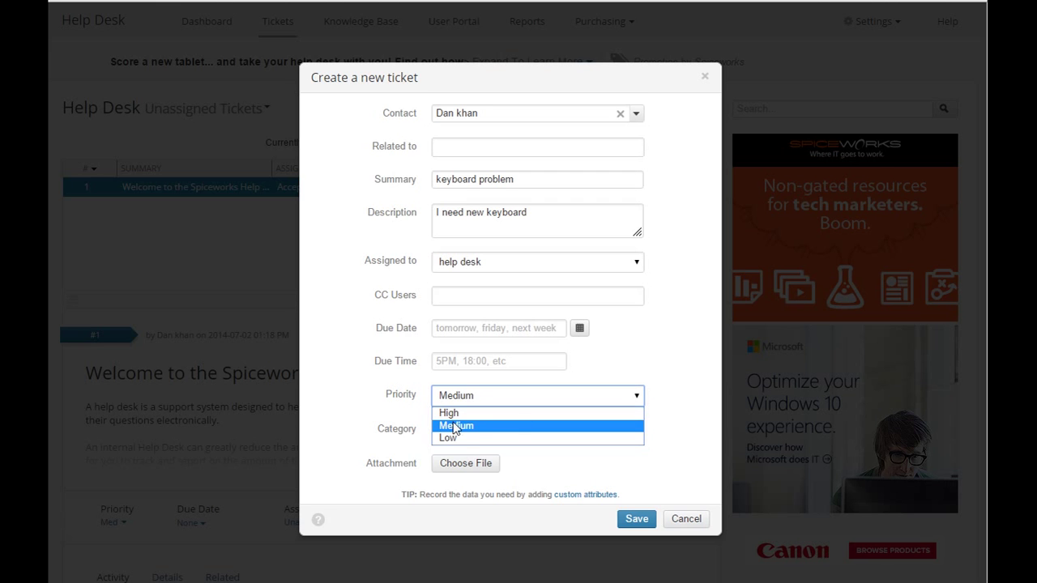
click(458, 413)
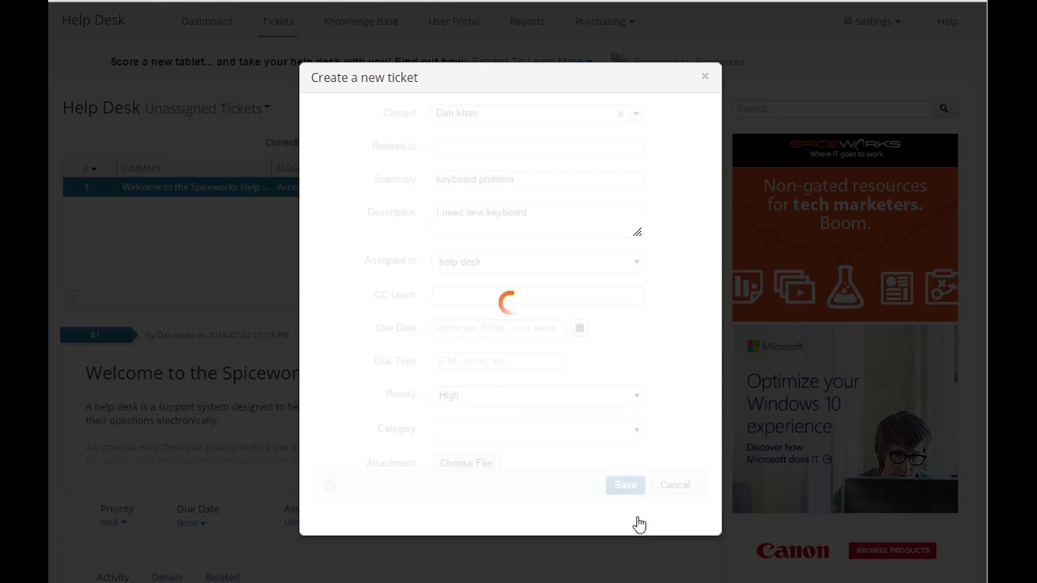
click(636, 519)
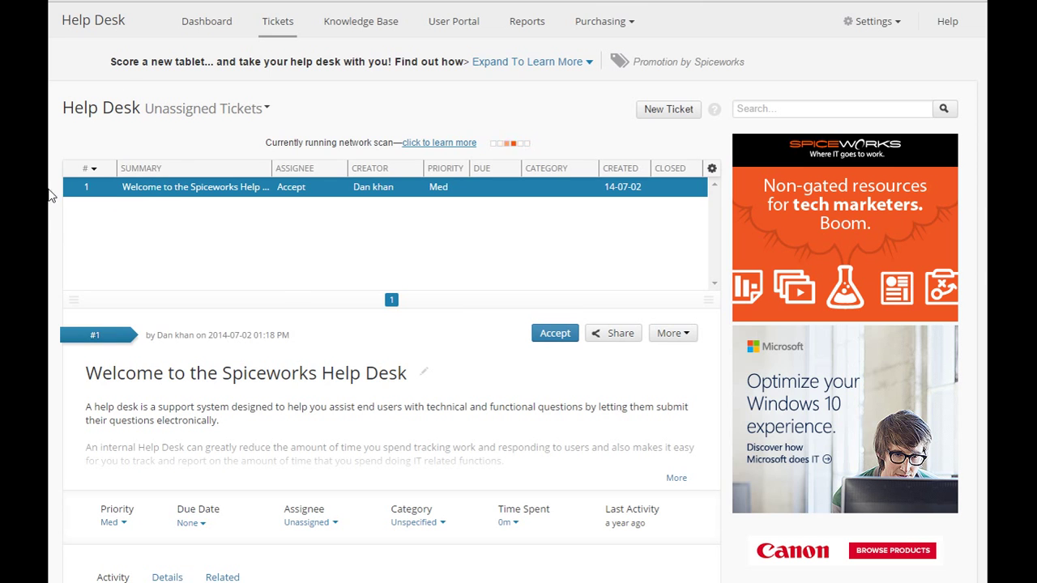
Step: Reload the Tickets page and bring up the ticket-view choices under Unassigned Tickets
click(273, 25)
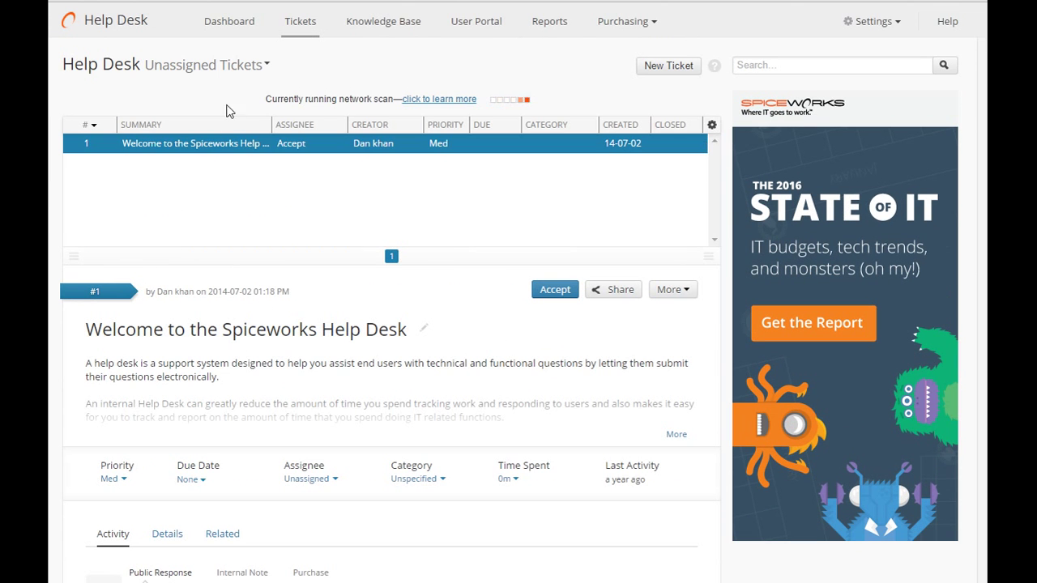
click(266, 66)
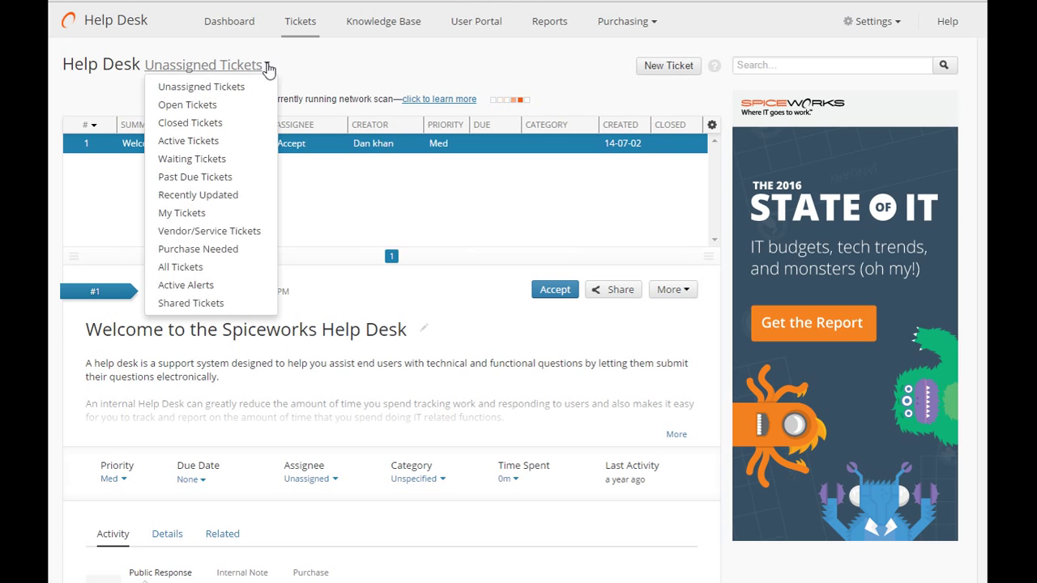
Step: Show Open Tickets and review ticket #5, 'keyboard problem', at High priority
click(228, 106)
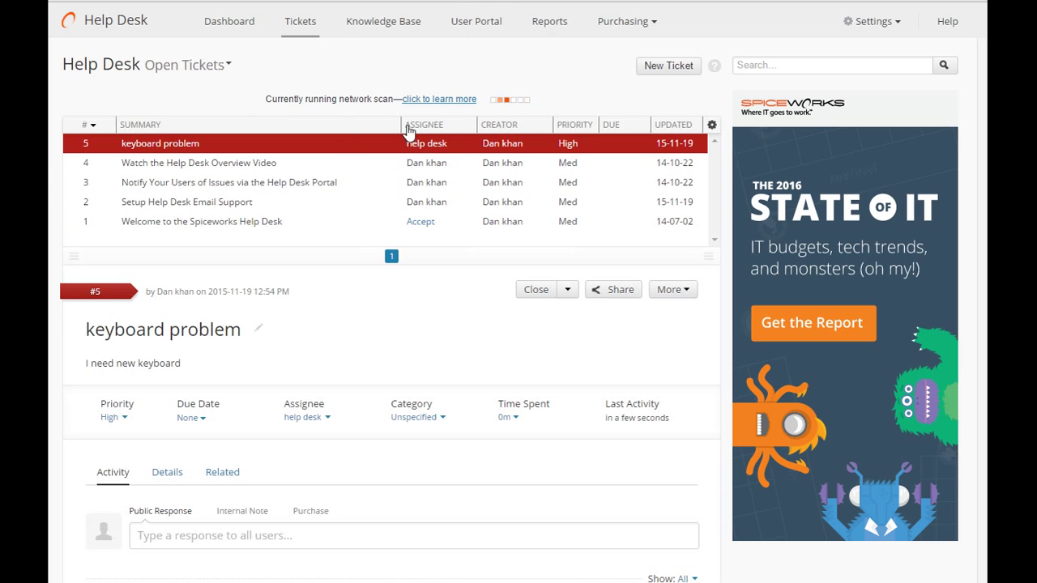
click(229, 66)
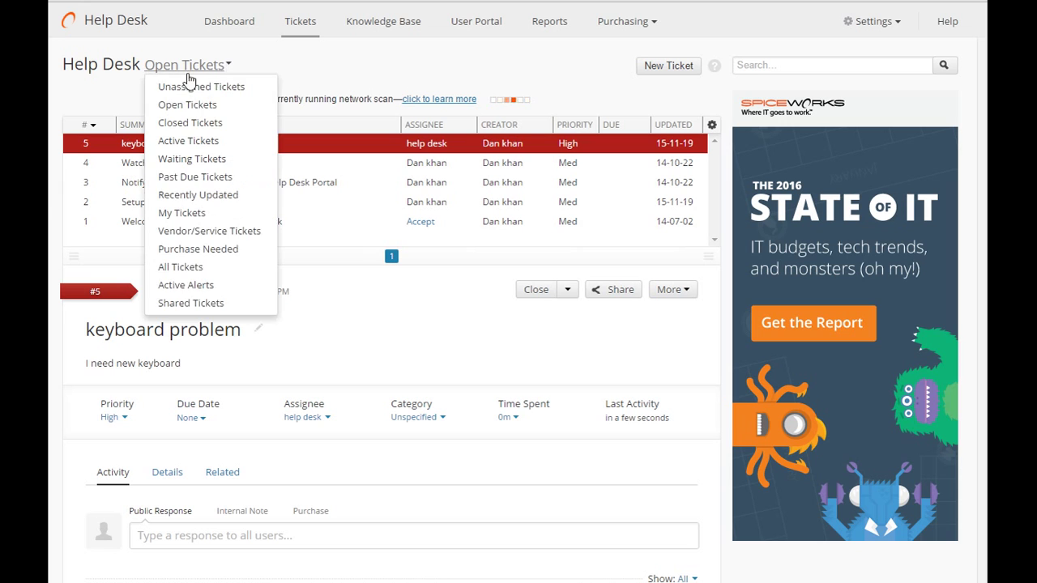
click(396, 76)
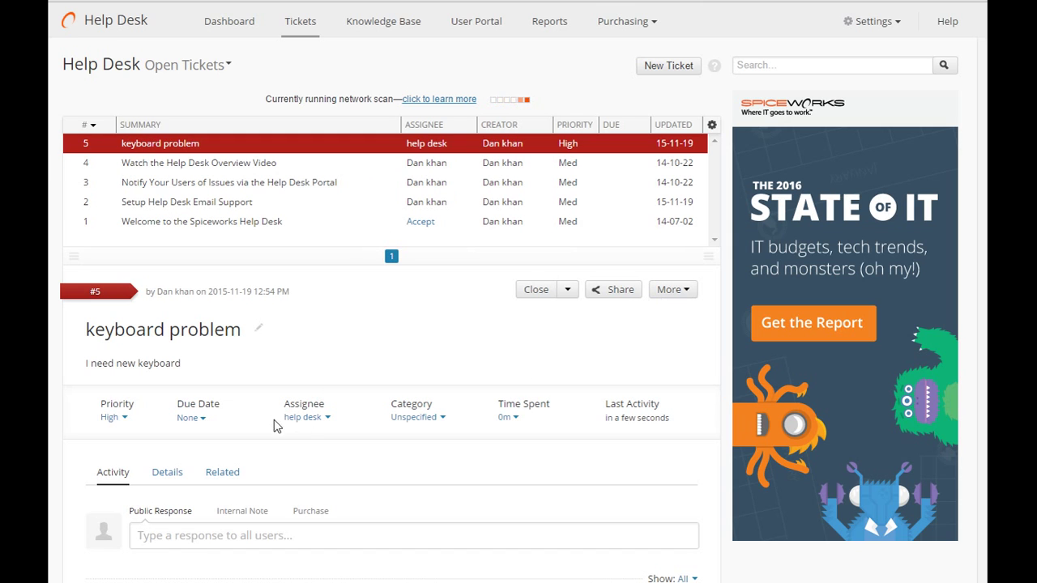
scroll(273, 424, down, 1)
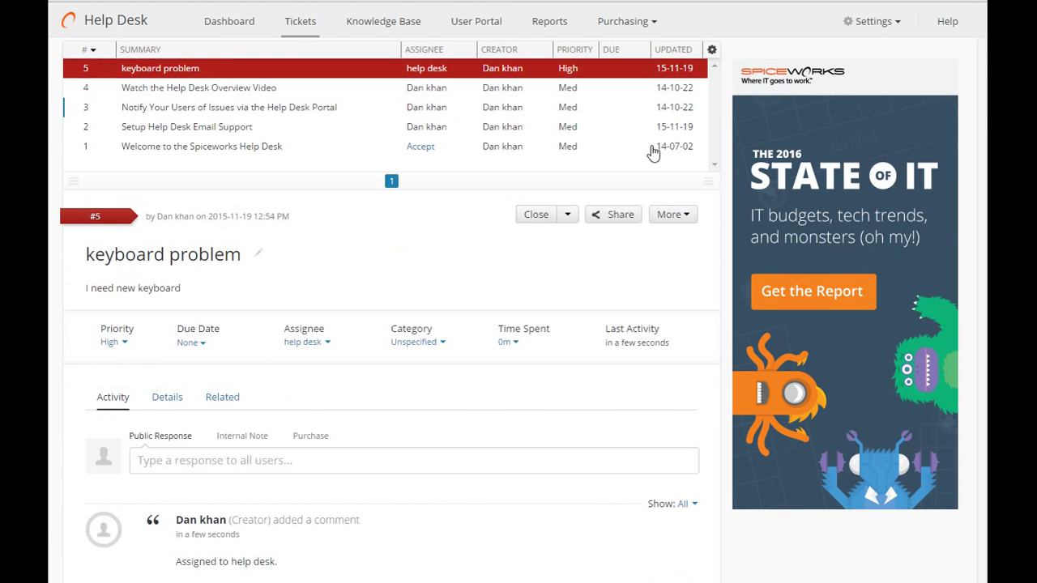
scroll(672, 147, up, 2)
scroll(340, 324, down, 1)
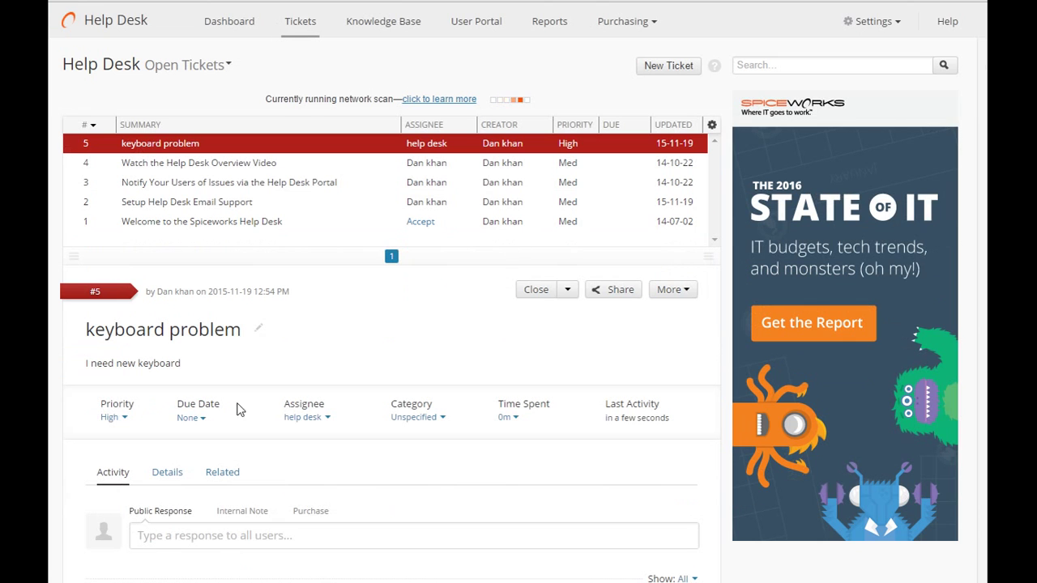
scroll(656, 90, up, 1)
scroll(638, 148, down, 1)
Step: Switch the ticket list to My Tickets, then back to Unassigned Tickets
click(228, 65)
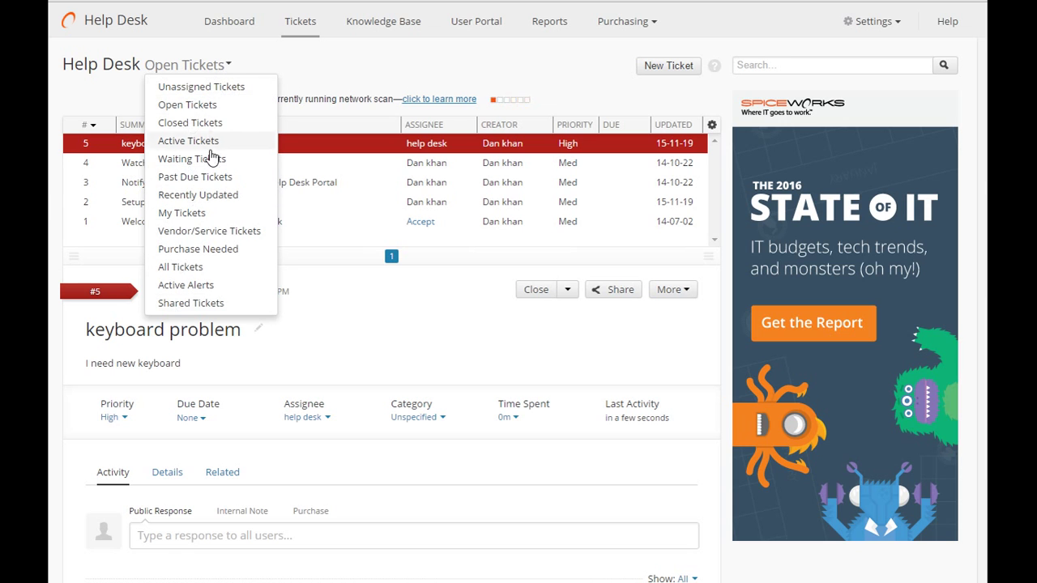
click(197, 213)
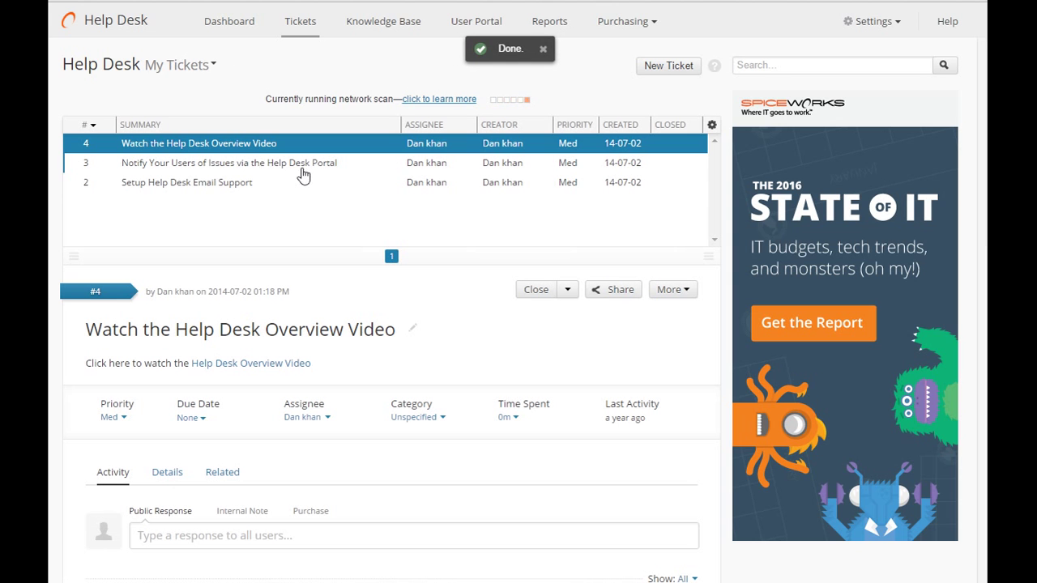
click(213, 68)
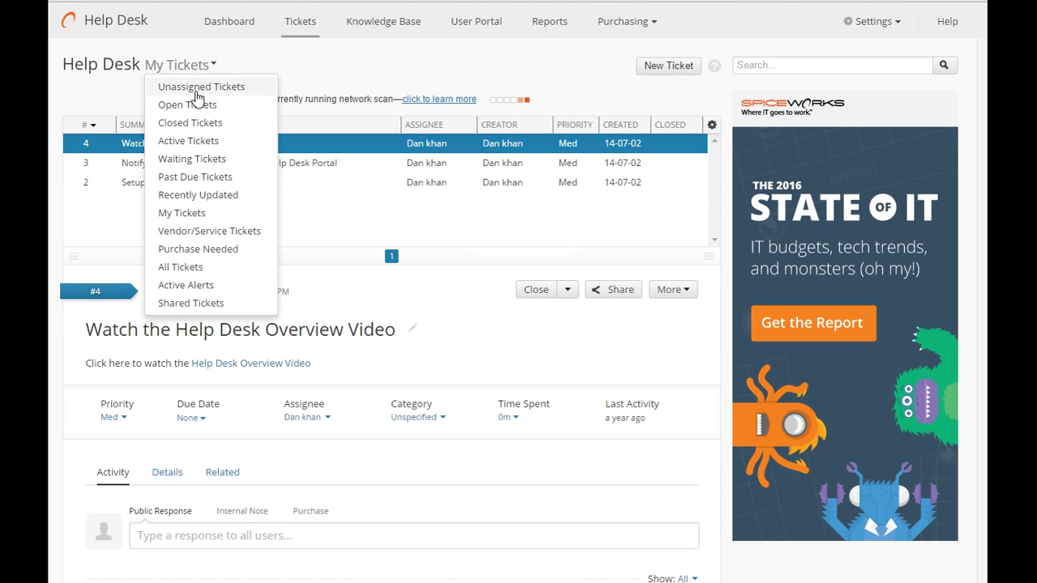
click(197, 89)
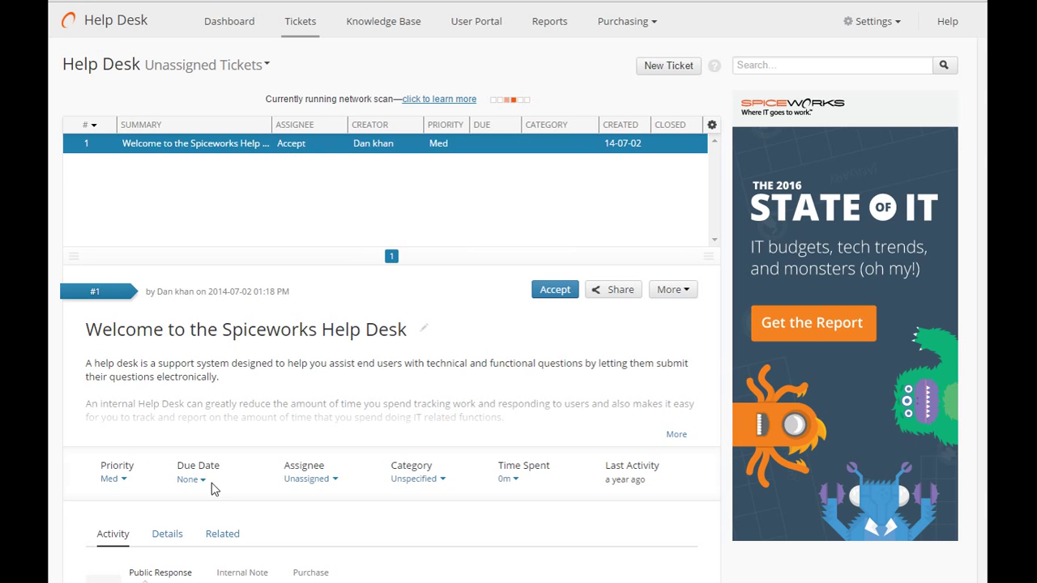
Step: Accept welcome ticket #1 yourself and raise its priority to High
click(295, 143)
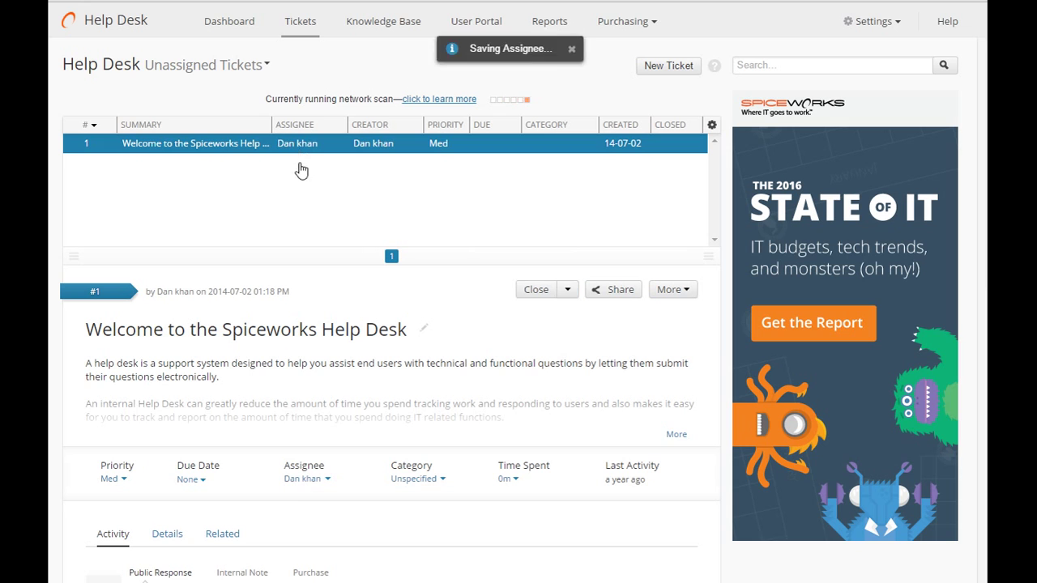
click(120, 483)
click(113, 498)
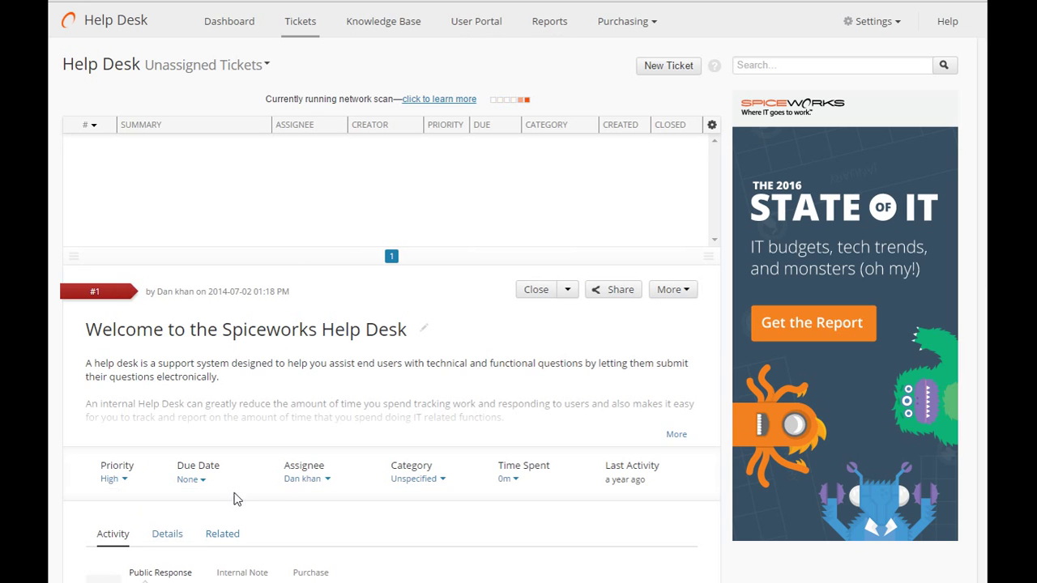
Step: Make the welcome ticket due tomorrow
click(194, 481)
click(210, 531)
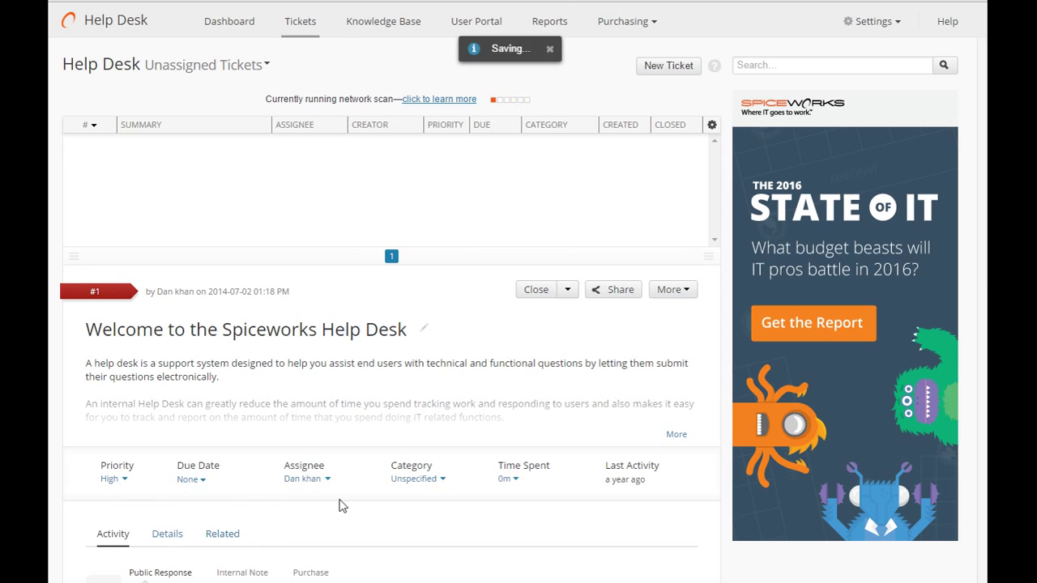
scroll(456, 488, down, 1)
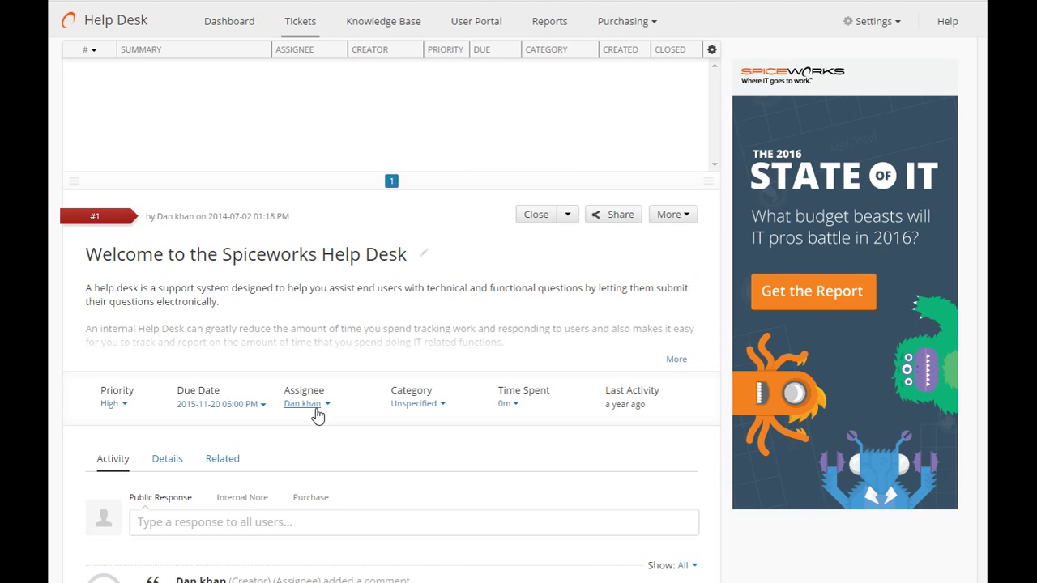
scroll(317, 415, down, 3)
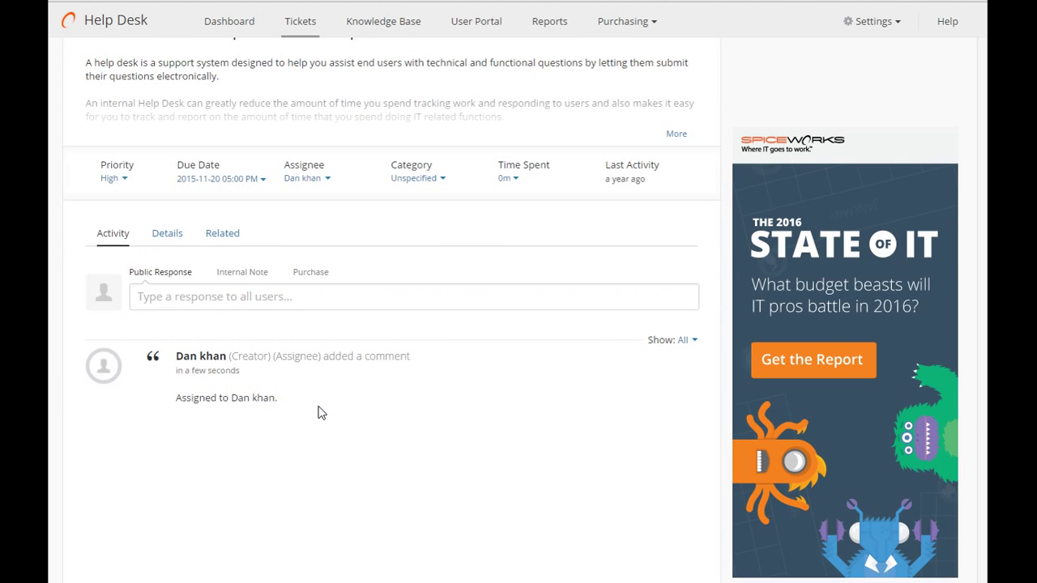
scroll(318, 413, up, 1)
scroll(318, 413, up, 2)
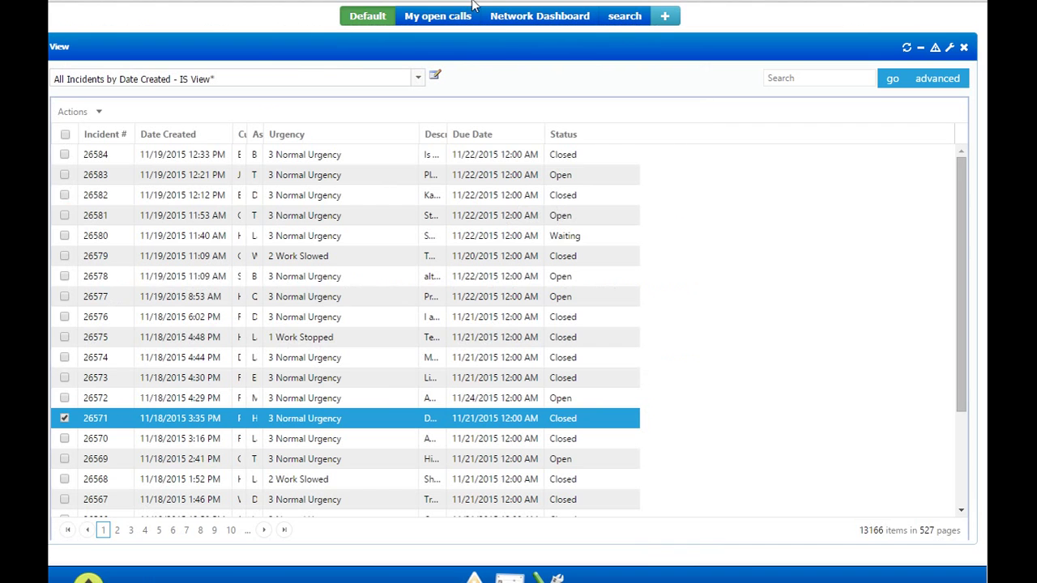
scroll(434, 166, down, 1)
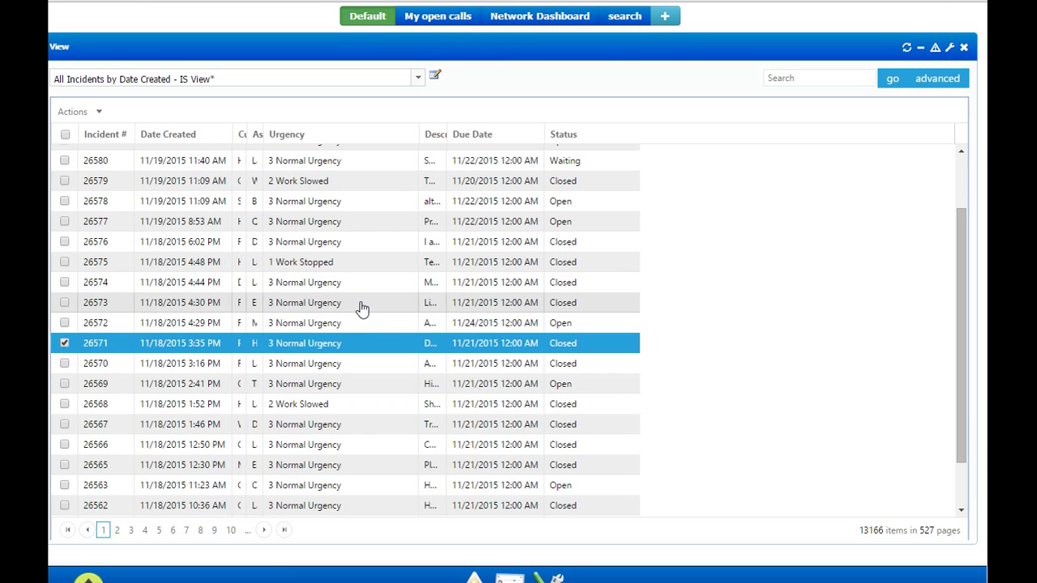
scroll(356, 304, up, 1)
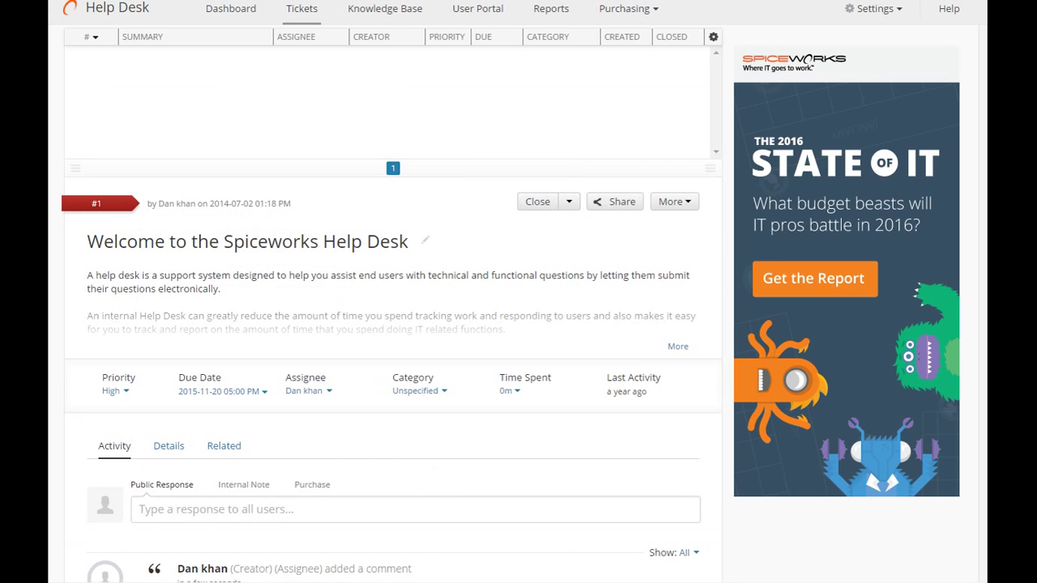
scroll(356, 247, down, 1)
scroll(343, 273, up, 2)
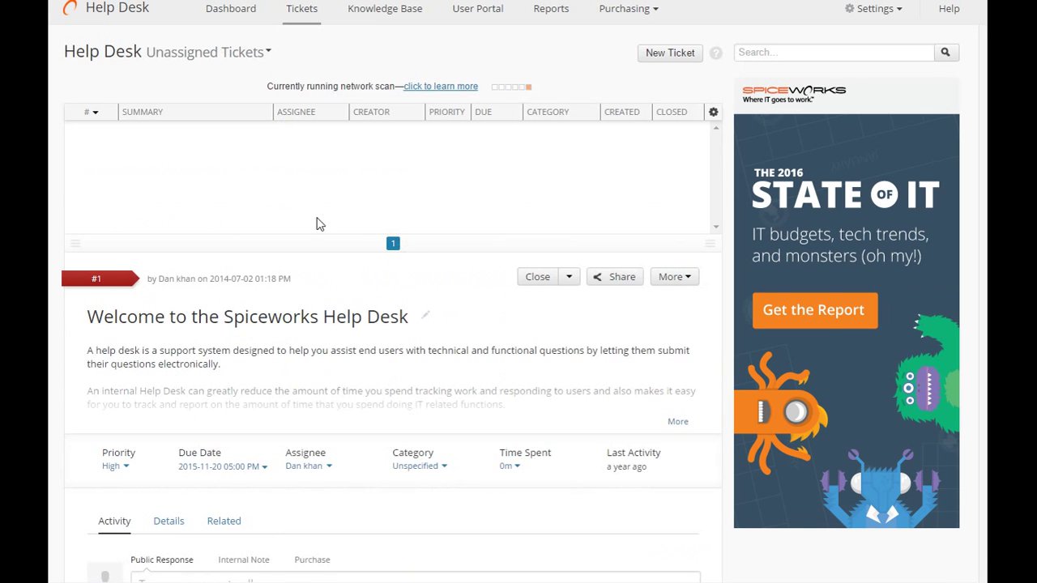
scroll(313, 216, down, 1)
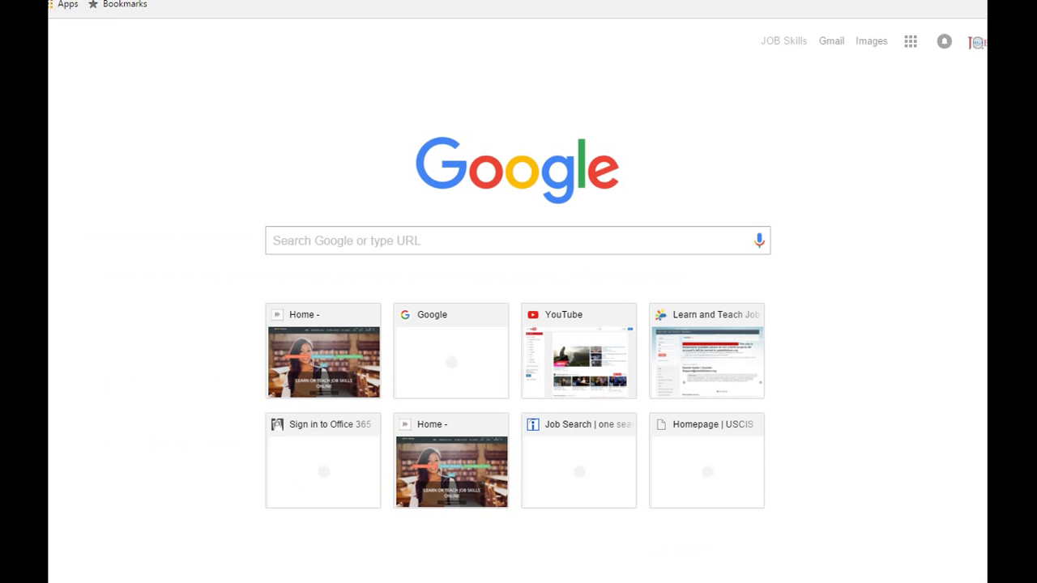
Step: Search Google for 'servicedesk plus demo' and open the IT Help Desk Software Demo result
text(google.com)
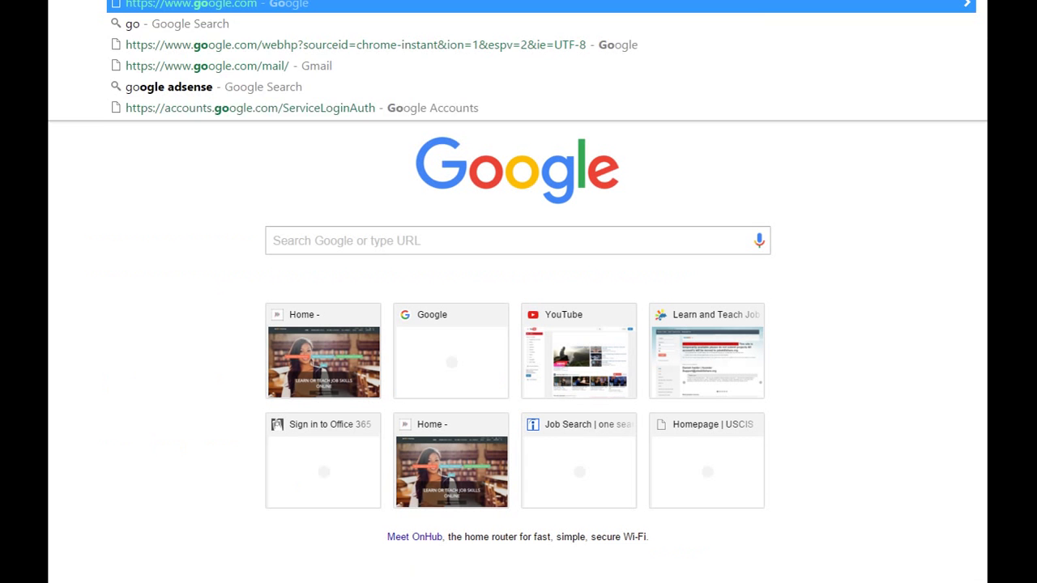
key(Return)
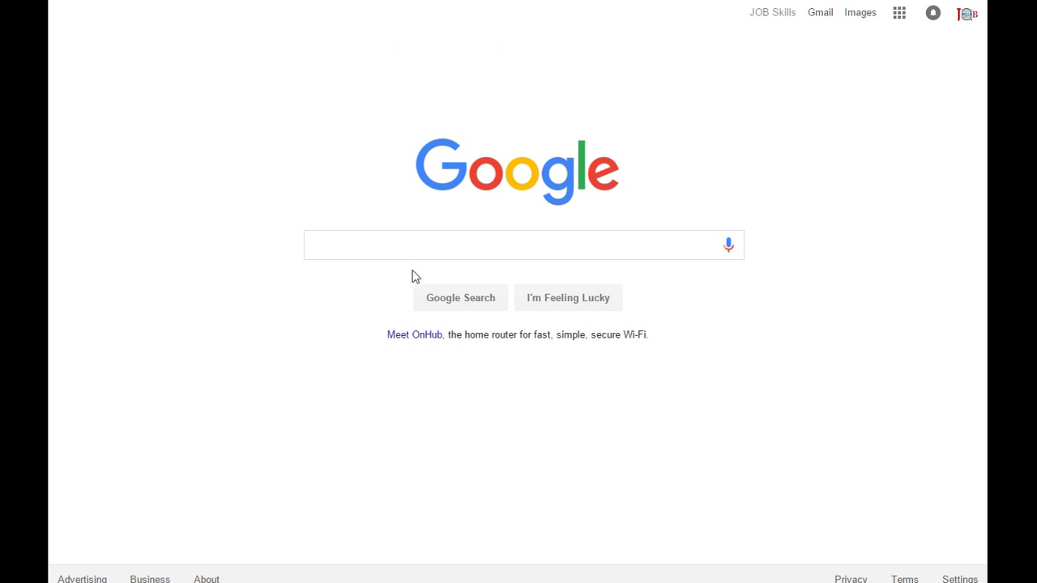
text(manageengine demo)
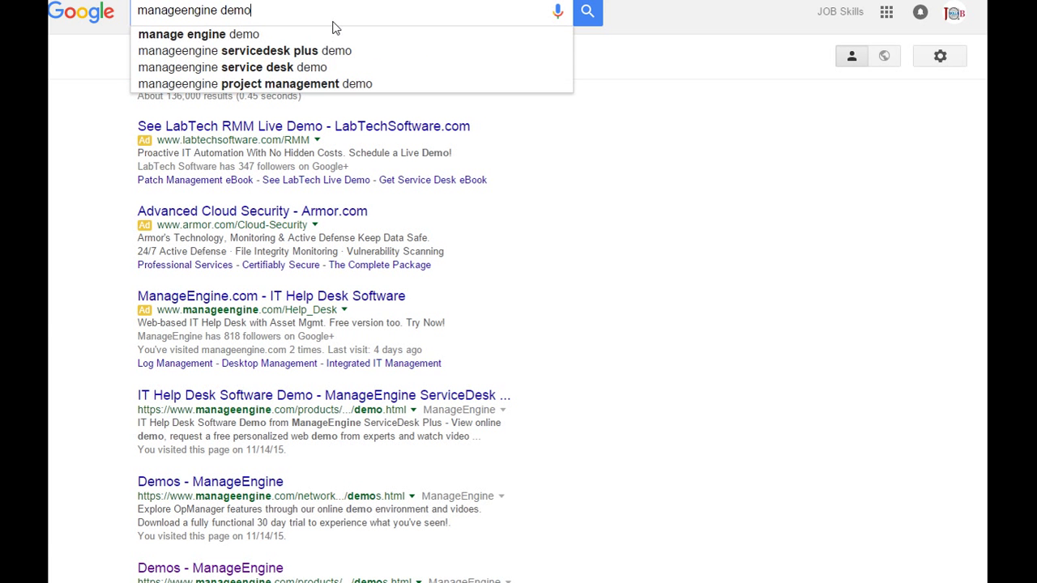
click(316, 50)
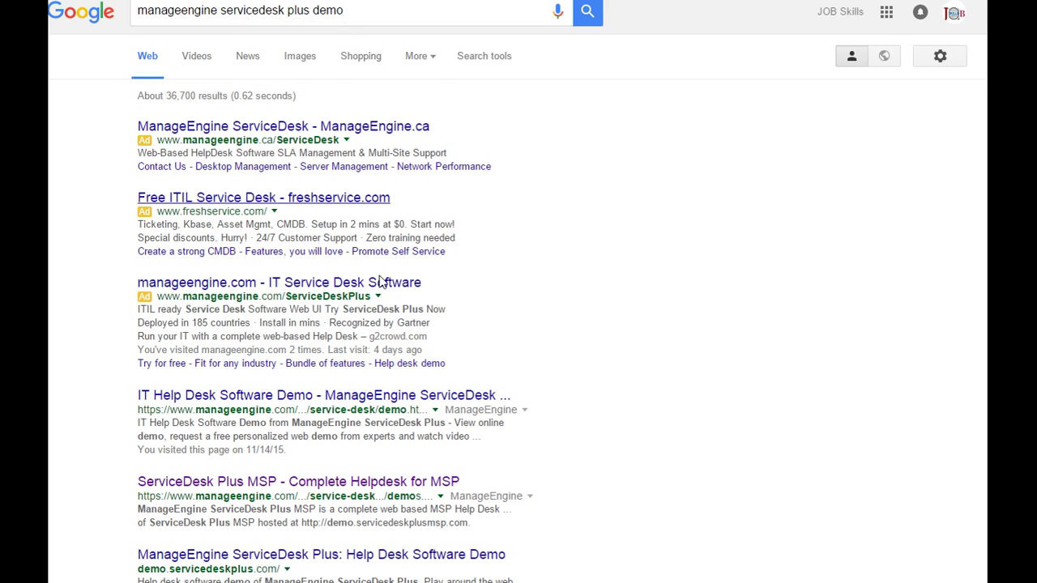
scroll(379, 340, down, 1)
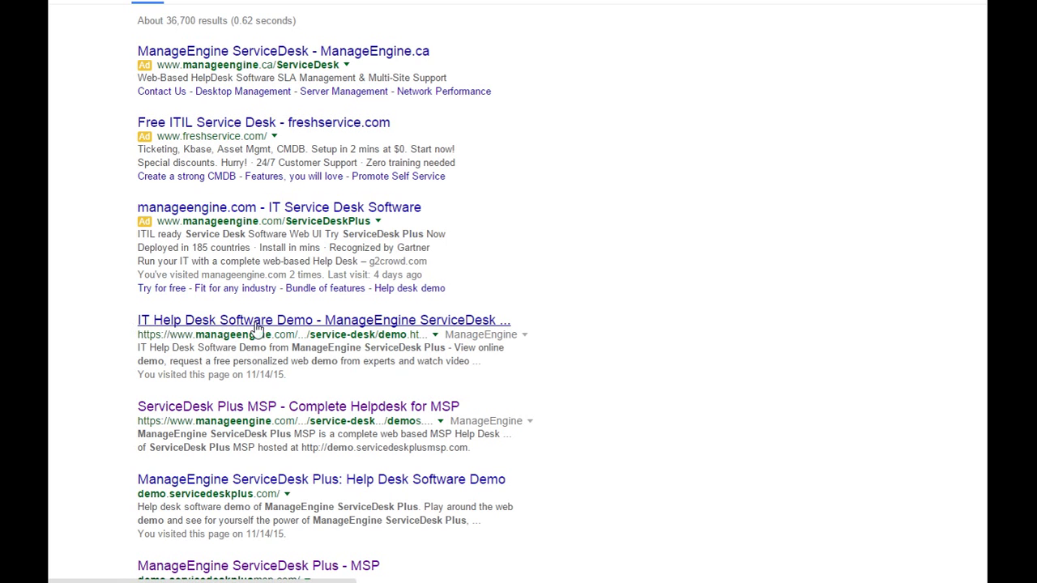
click(286, 323)
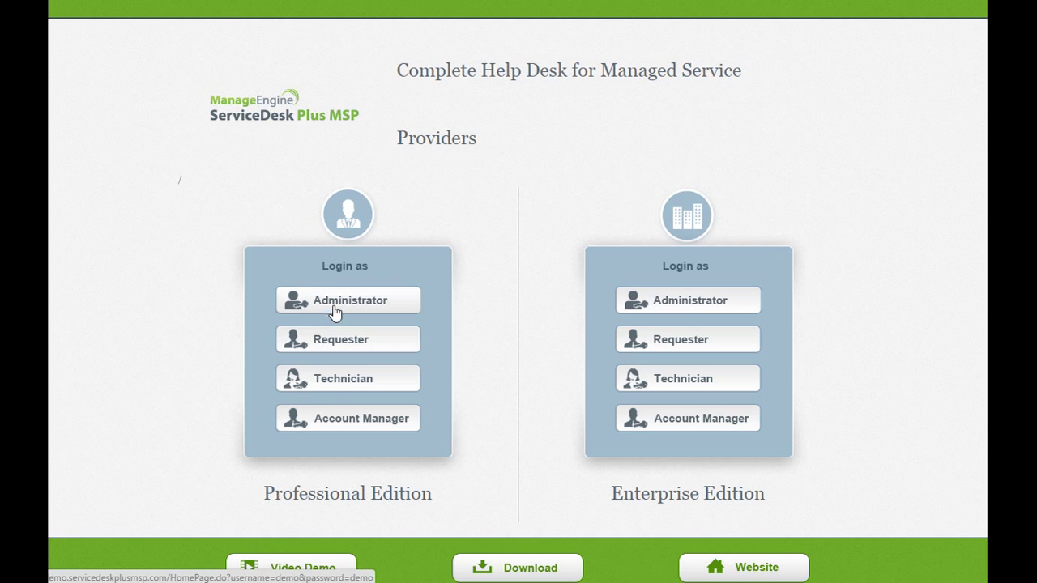
Step: Log in to the ServiceDesk Plus demo as Administrator, try Quick Create, then view Dashboard and Requests
click(382, 429)
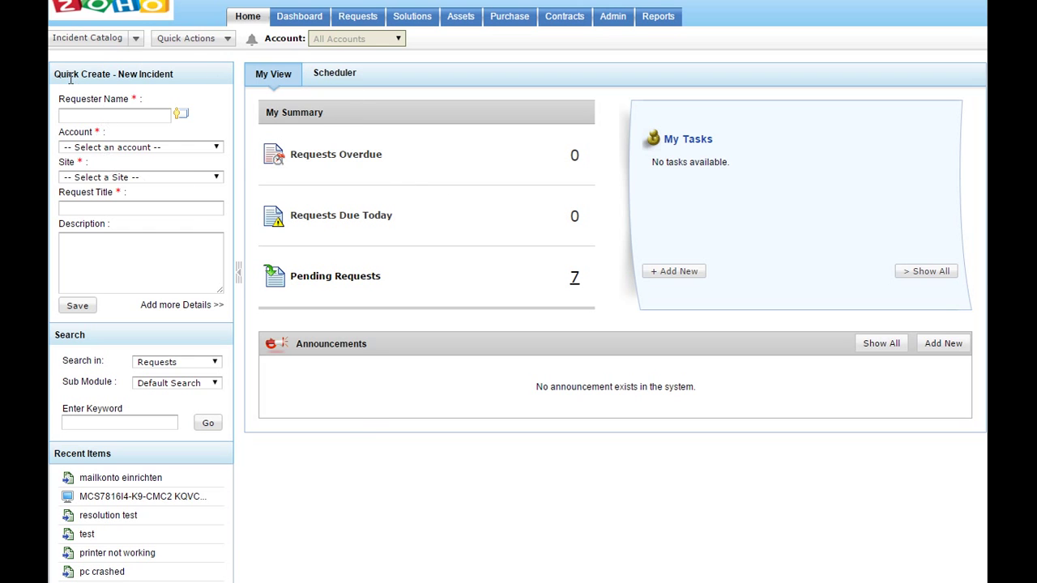
drag(68, 74, 191, 75)
click(86, 115)
click(86, 208)
click(88, 245)
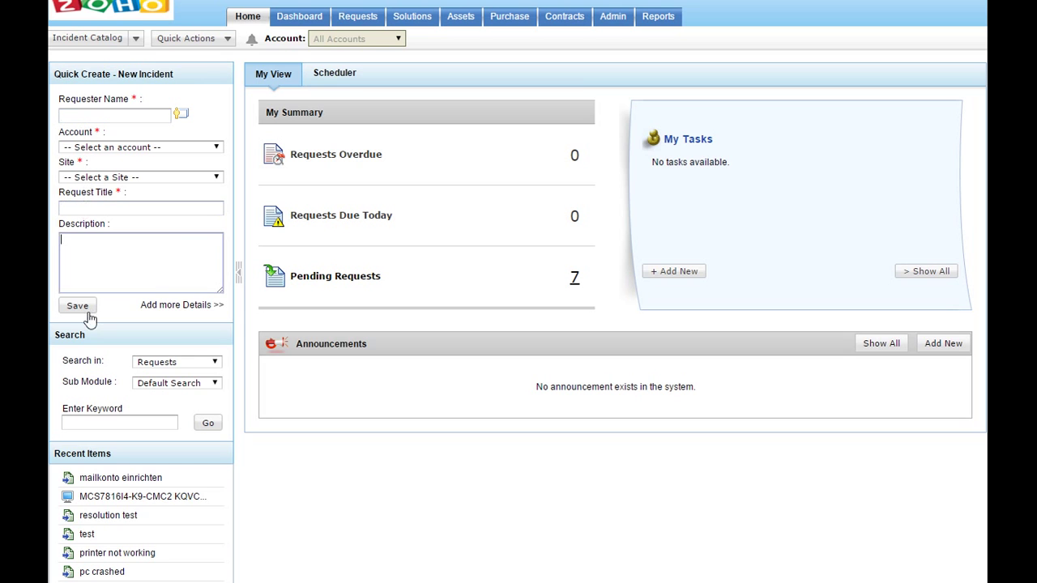
click(300, 22)
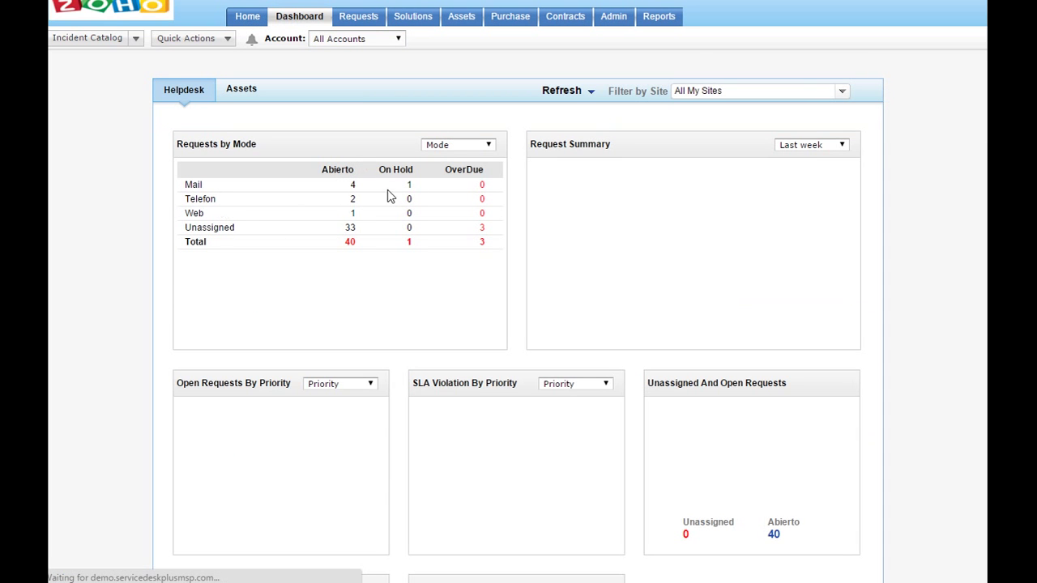
click(361, 18)
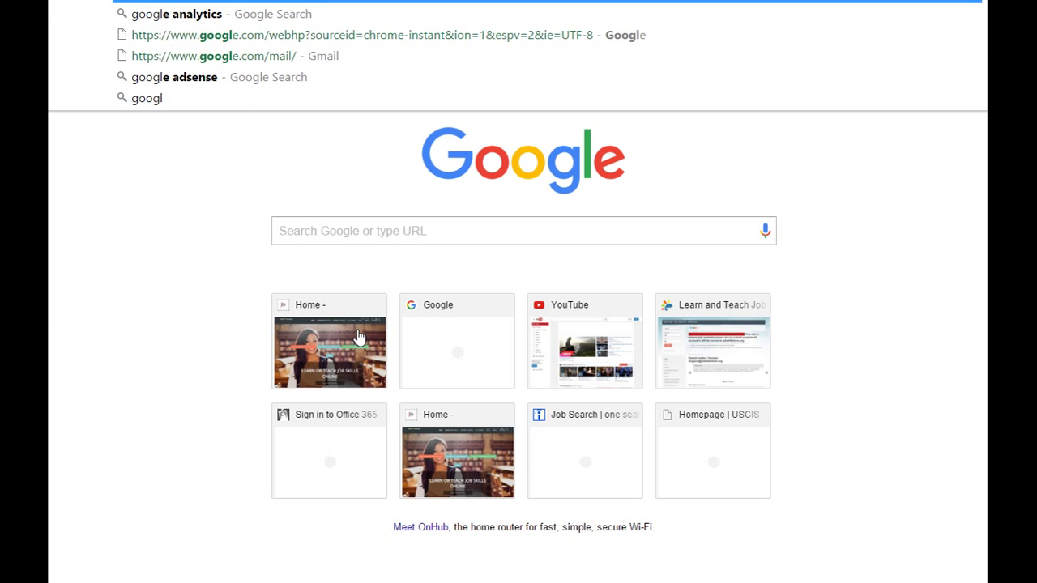
Step: Google 'demo help desk' and open the 'Web Help Desk - My Tickets' SolarWinds demo
click(391, 241)
text(demo help de)
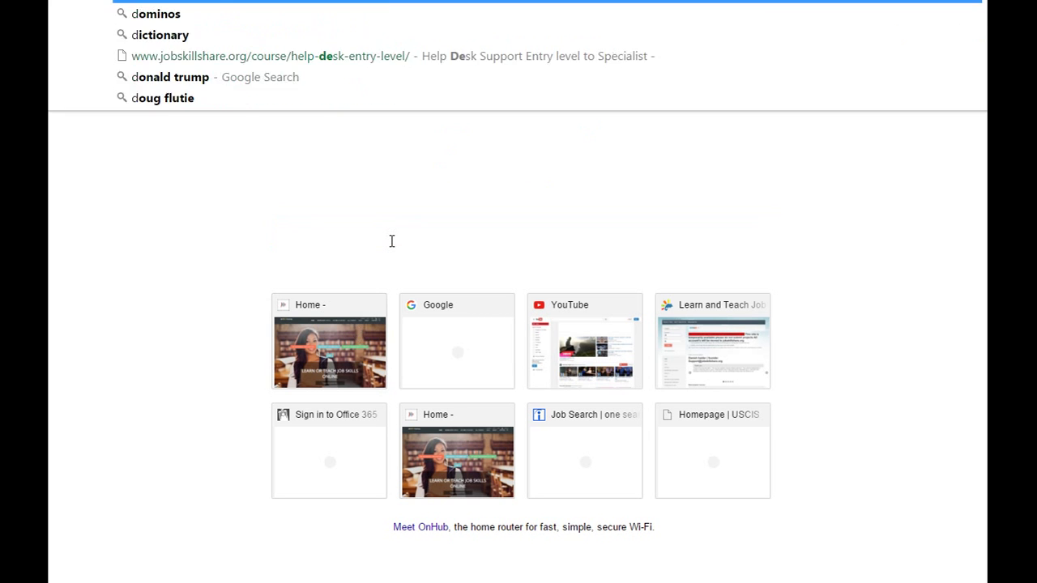
text(sk)
key(Return)
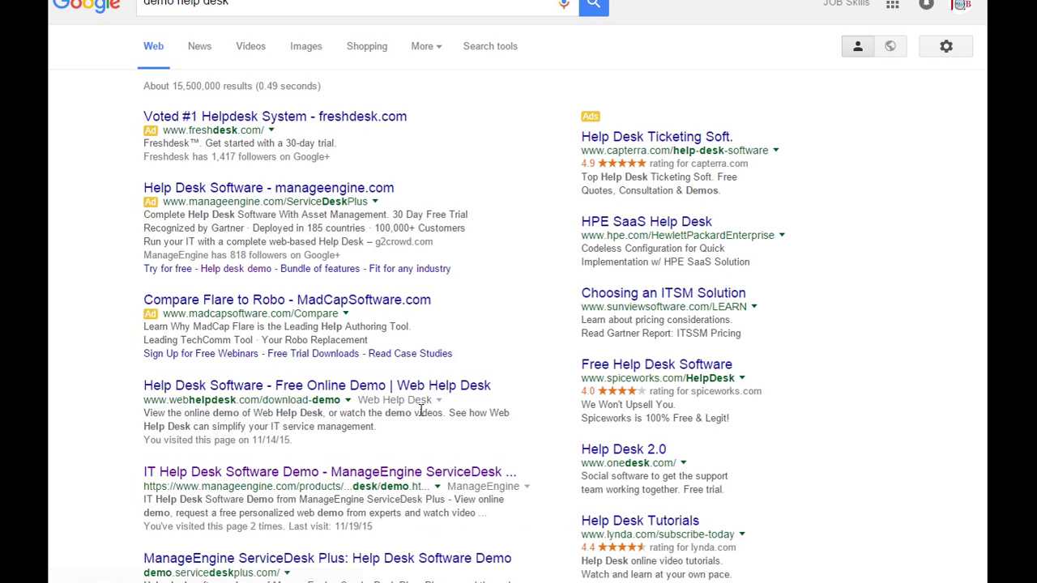
scroll(417, 413, down, 3)
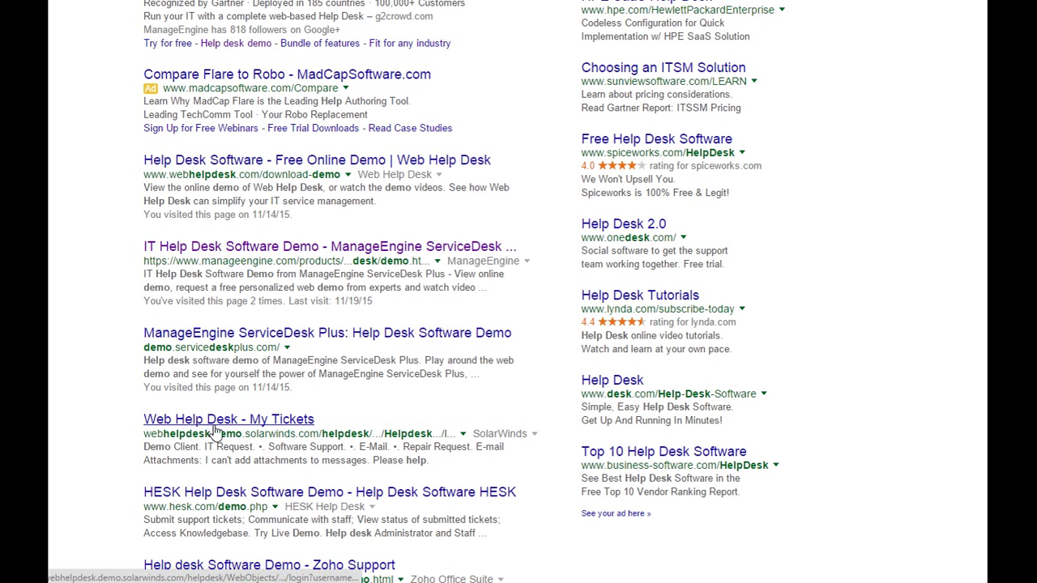
click(279, 421)
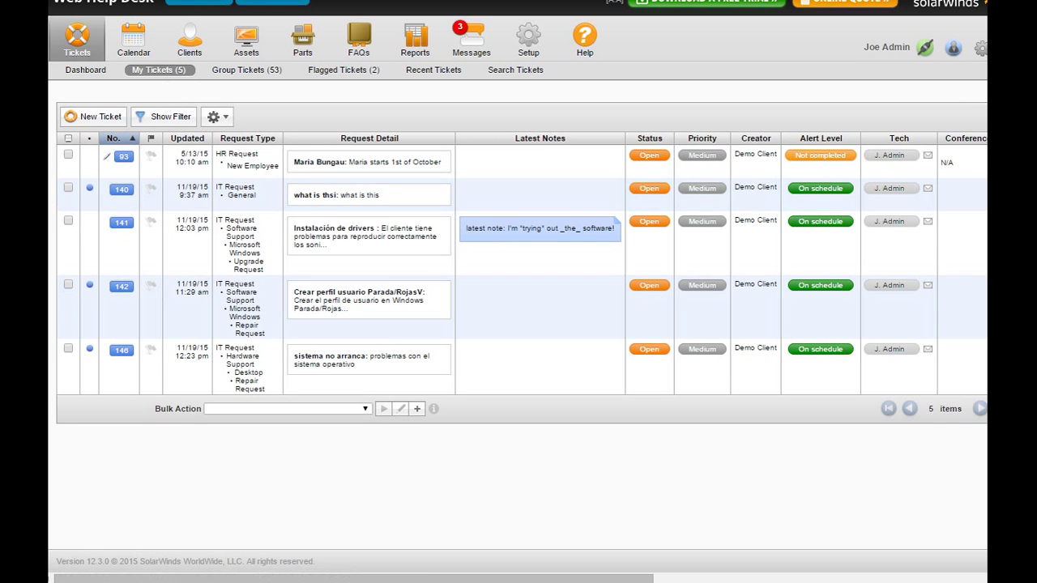
Step: Scroll through the five open Medium-priority demo tickets, #93 to #146, in My Tickets
scroll(220, 5, up, 1)
scroll(348, 24, down, 1)
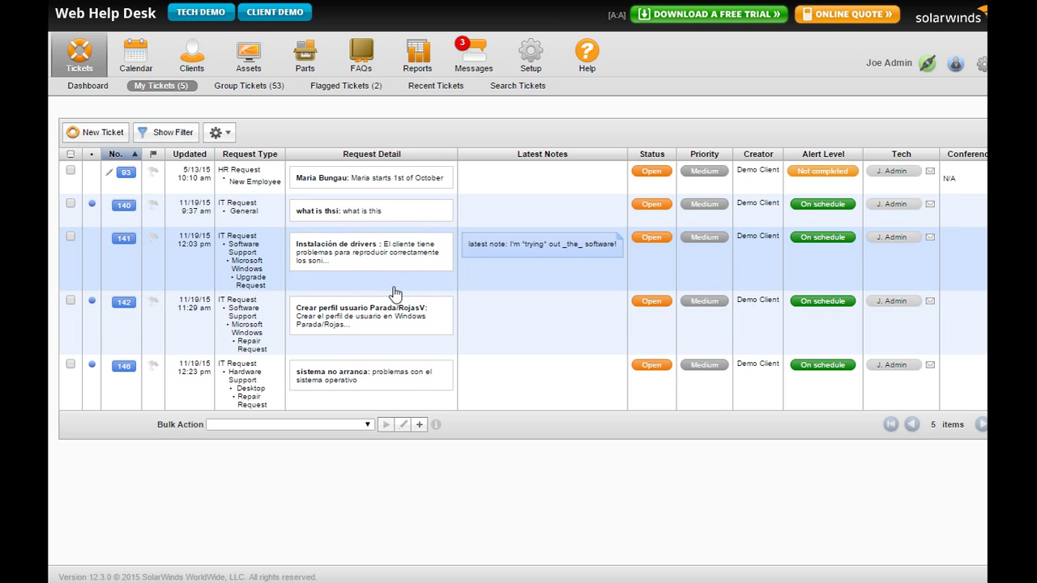
mouse_move(556, 324)
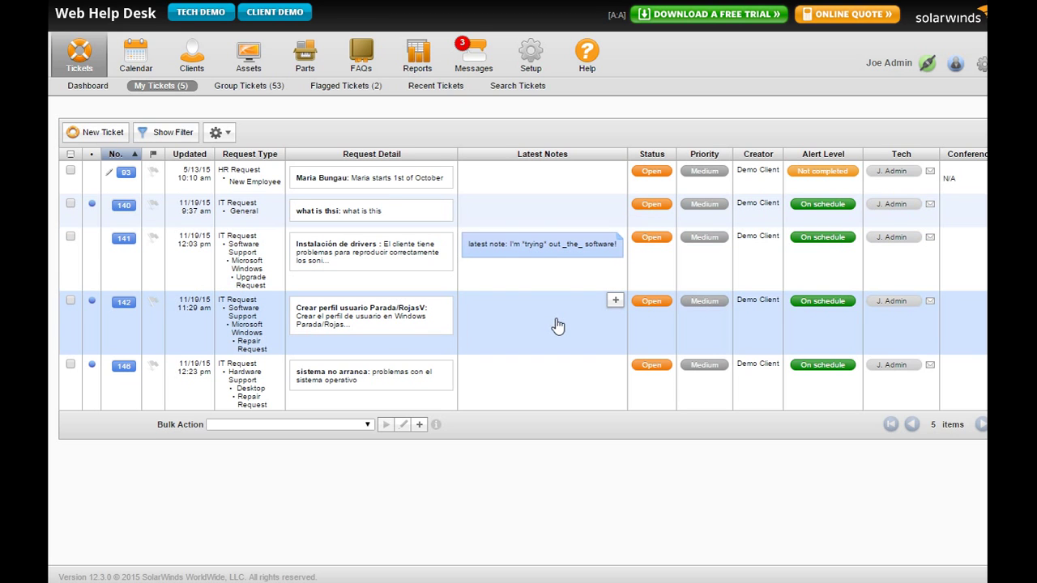